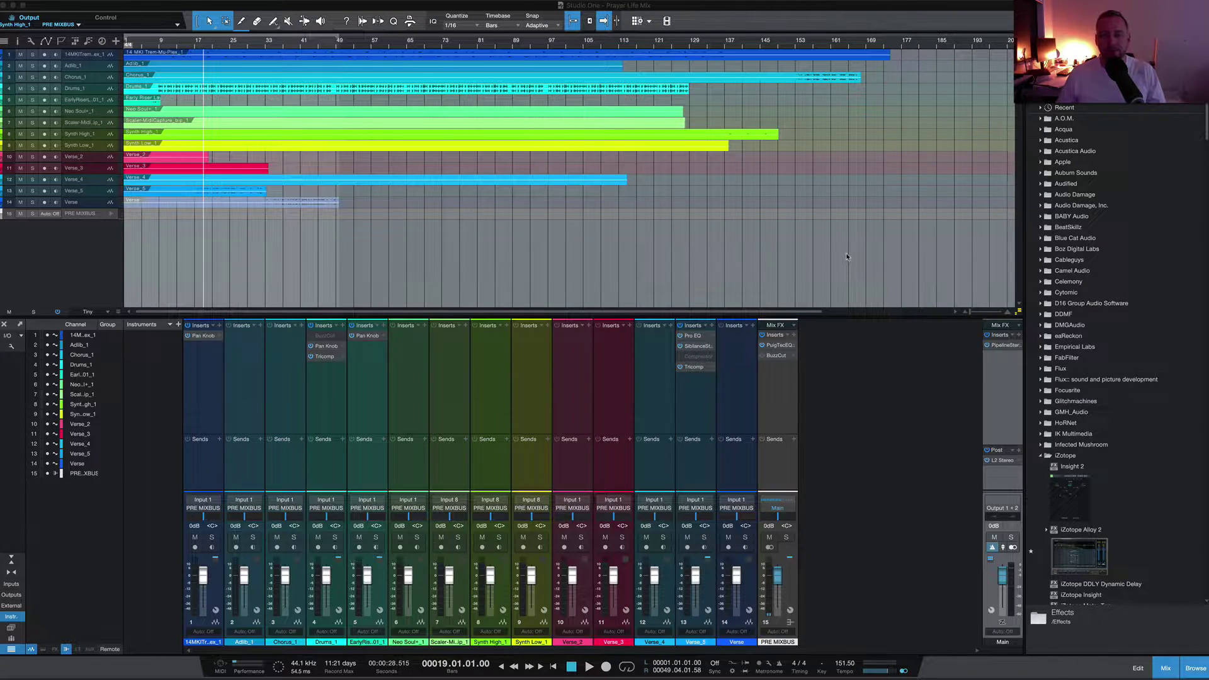
# Step: Bring Studio One into focus and select the Drums_1 mixer channel
pyautogui.click(329, 361)
pyautogui.click(330, 362)
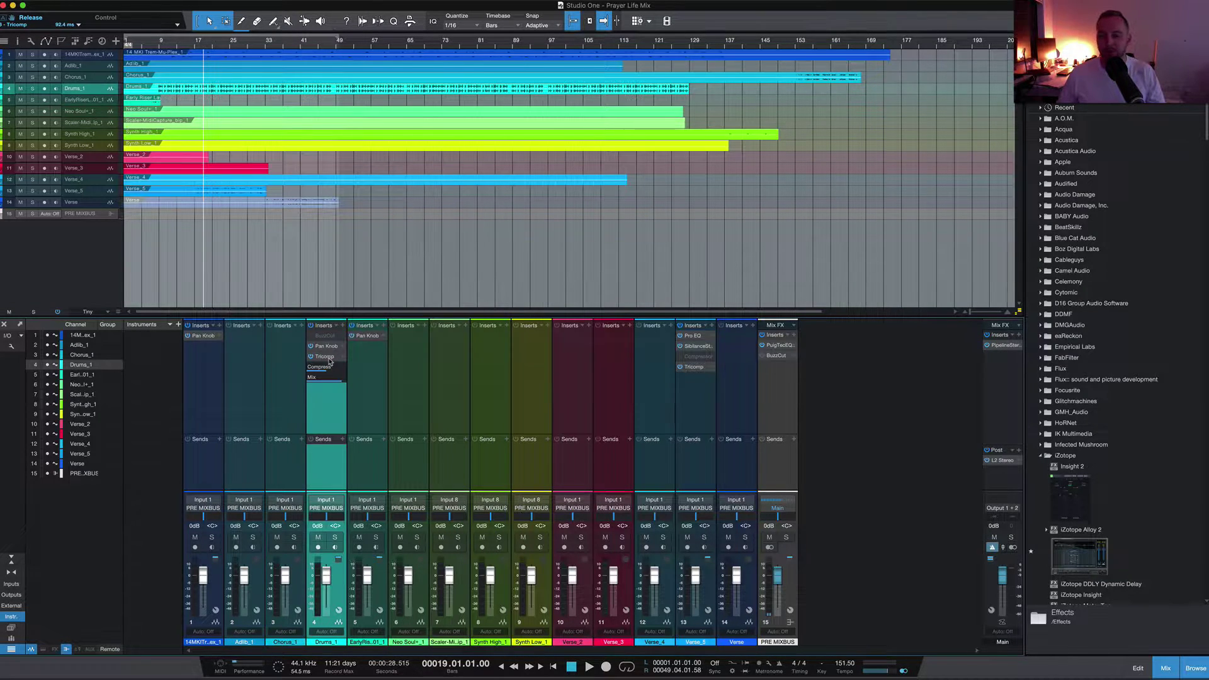
# Step: Open Drums_1's Tricomp editor, move it up-left, then play and stop the song
pyautogui.doubleClick(330, 362)
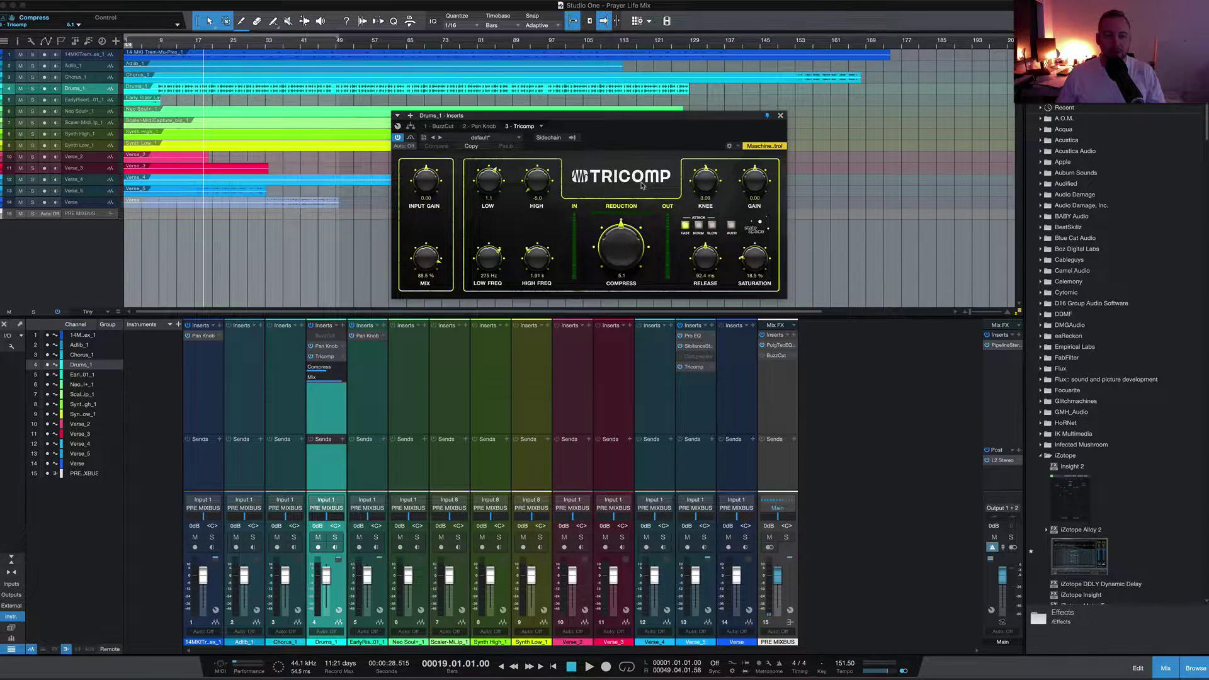
pyautogui.moveTo(585, 115); pyautogui.dragTo(563, 101)
pyautogui.press('space')
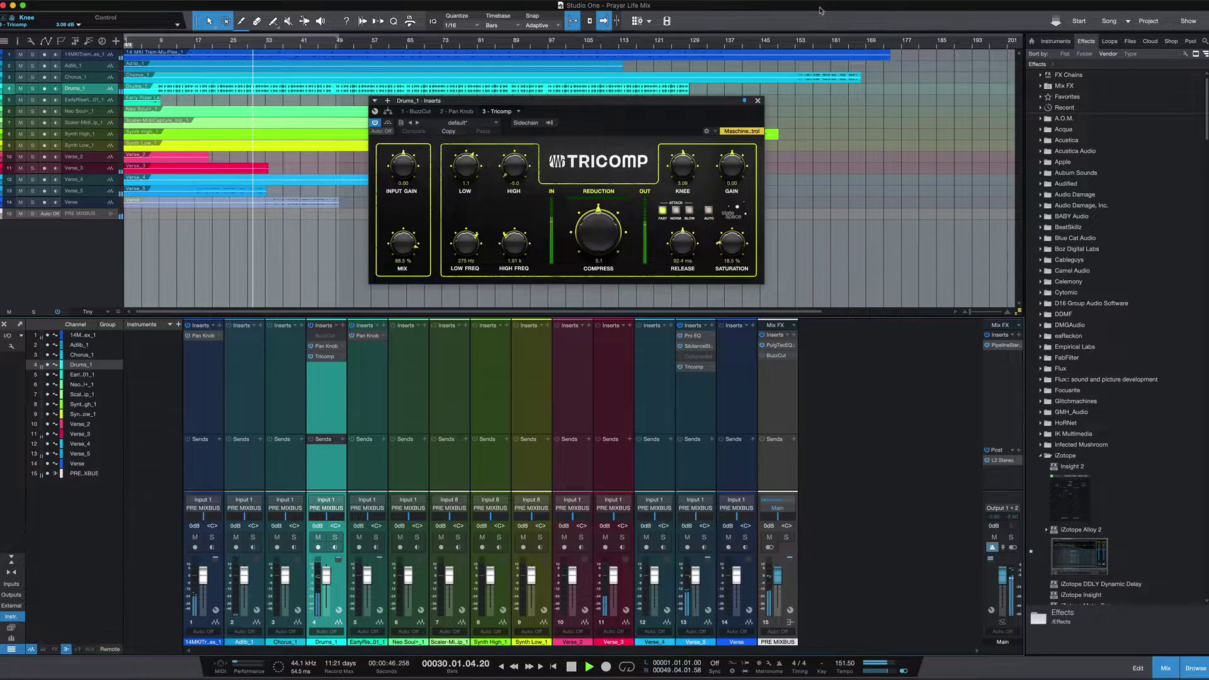
pyautogui.press('space')
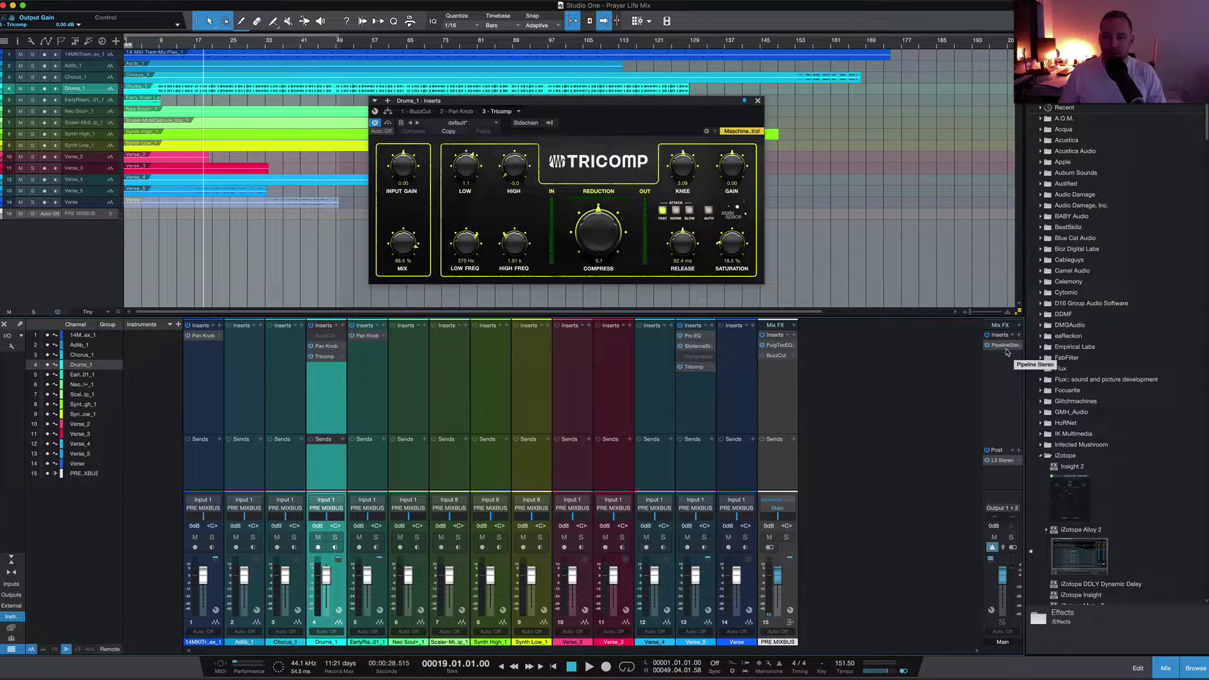
pyautogui.doubleClick(1007, 345)
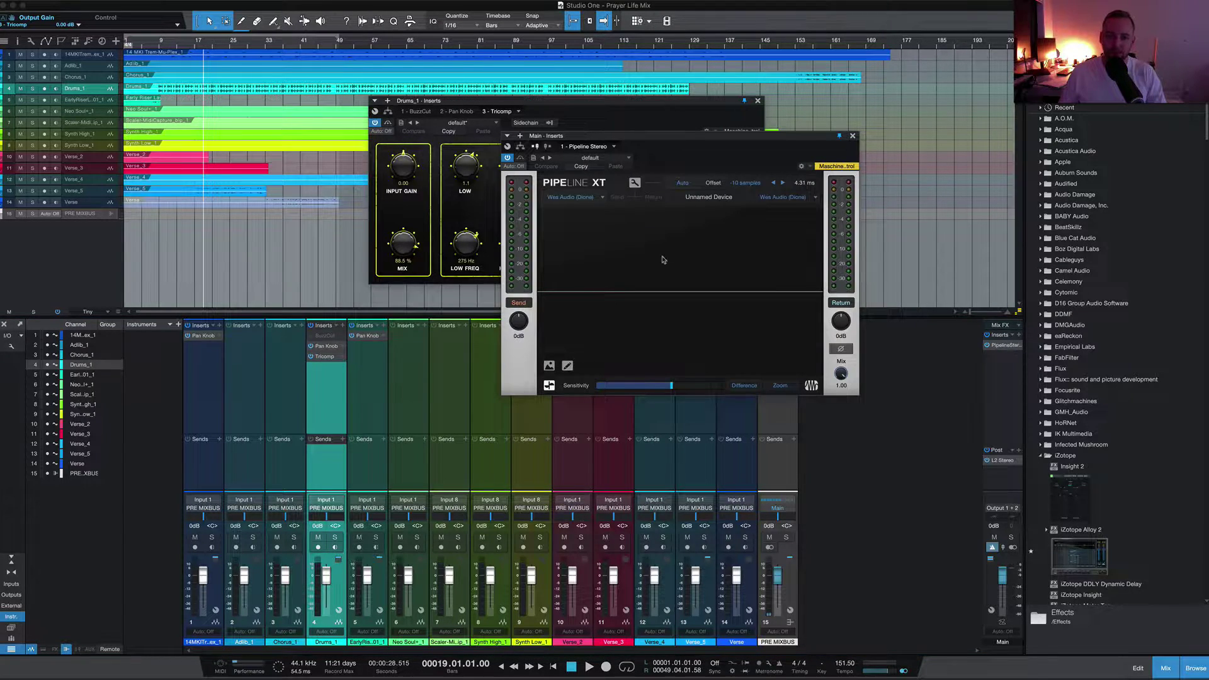
pyautogui.click(853, 136)
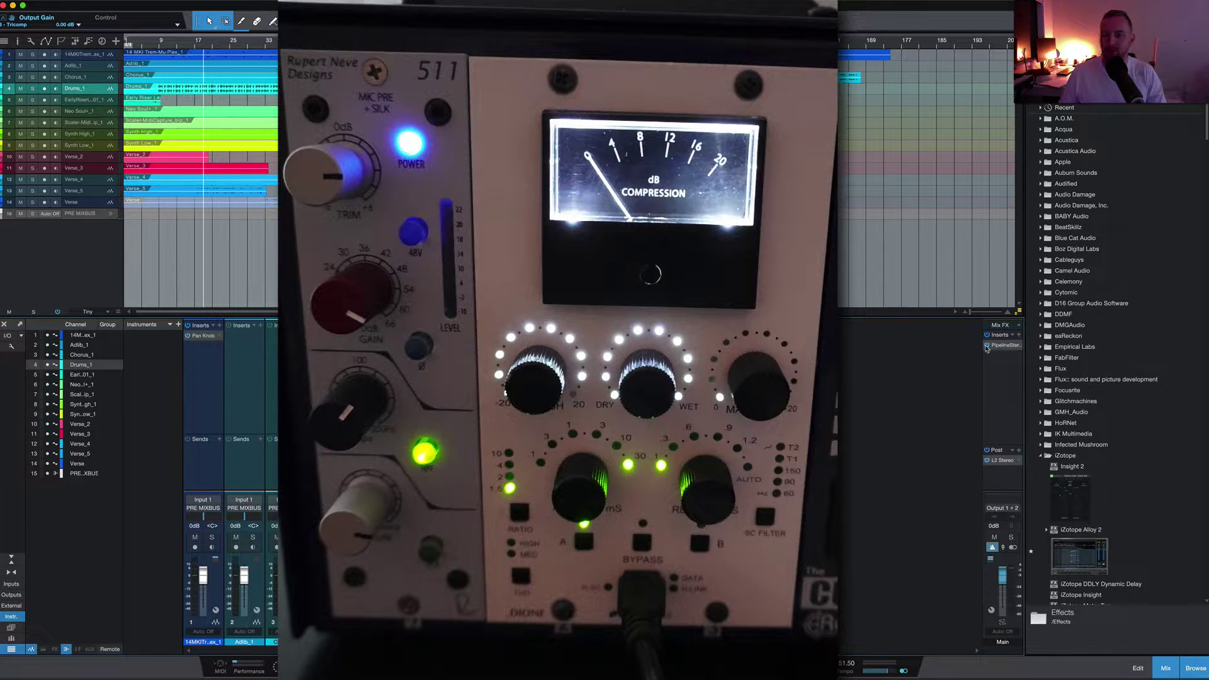
pyautogui.click(988, 347)
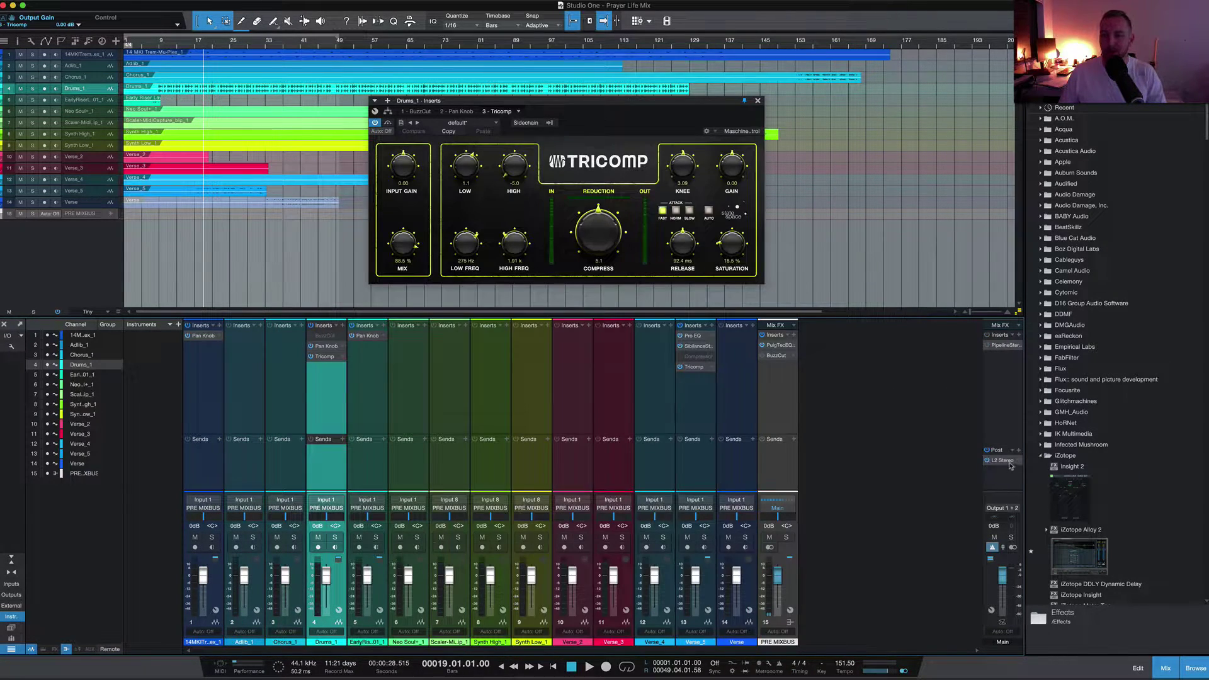
pyautogui.click(1009, 464)
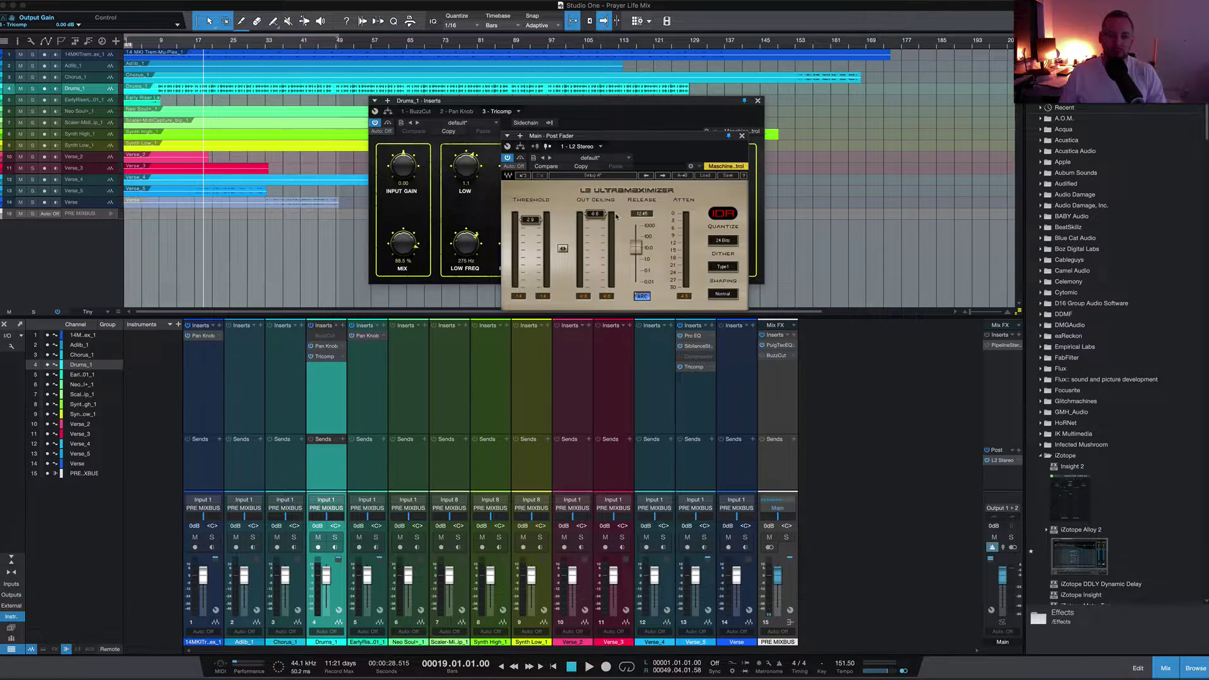
pyautogui.click(742, 136)
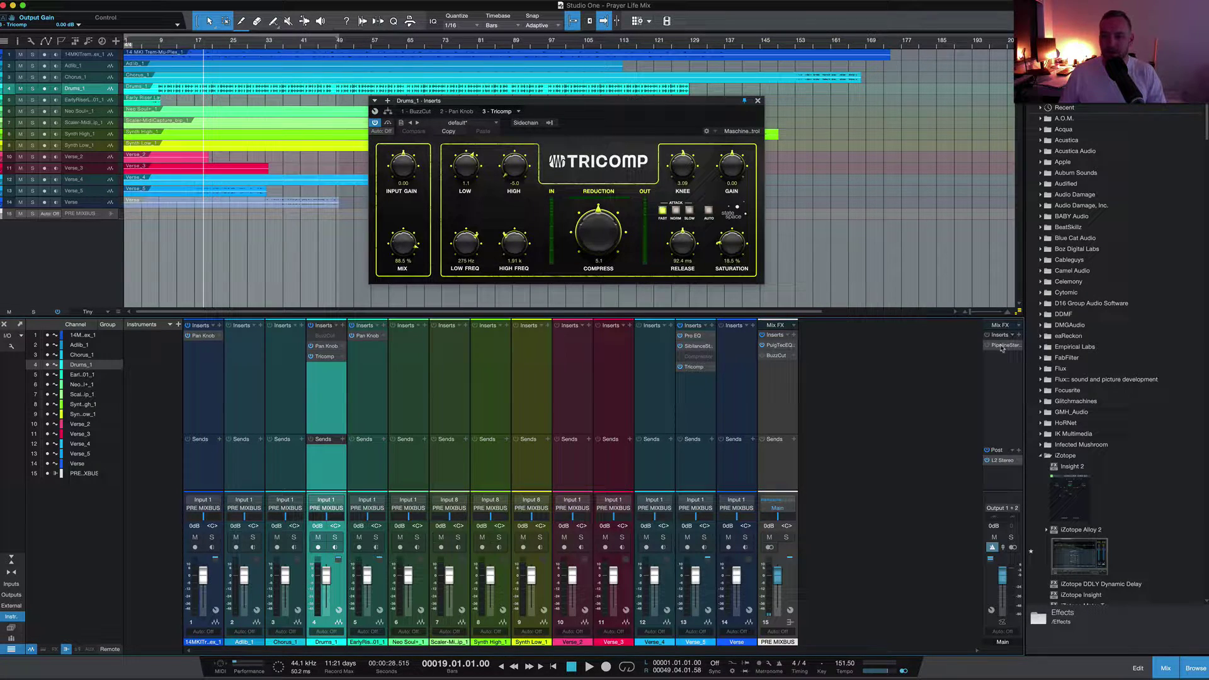
# Step: Briefly play and stop the song, then solo Drums_1 so only drums are heard
pyautogui.press('space')
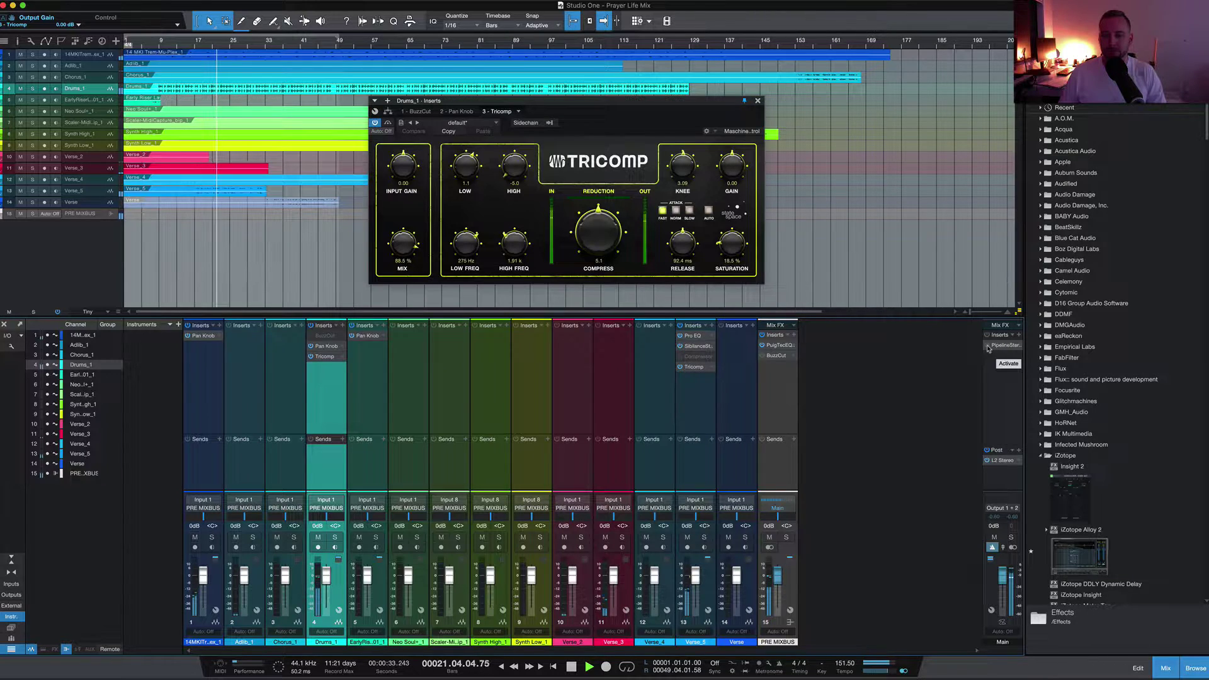
pyautogui.press('space')
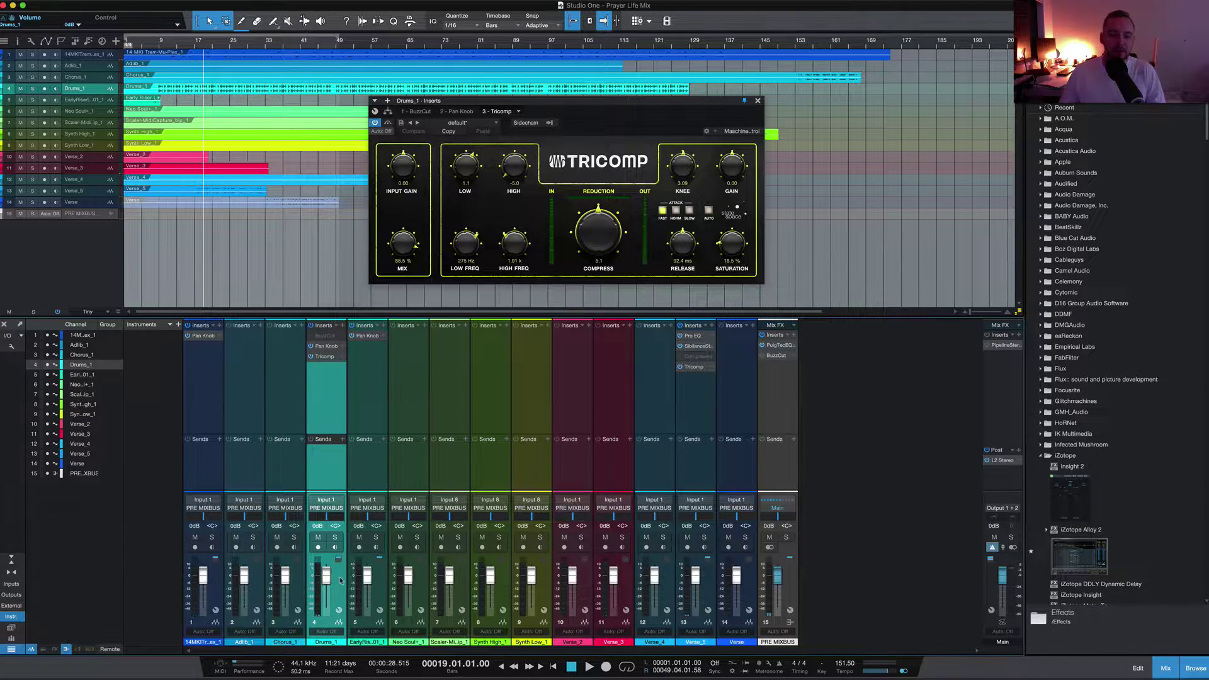
pyautogui.click(334, 538)
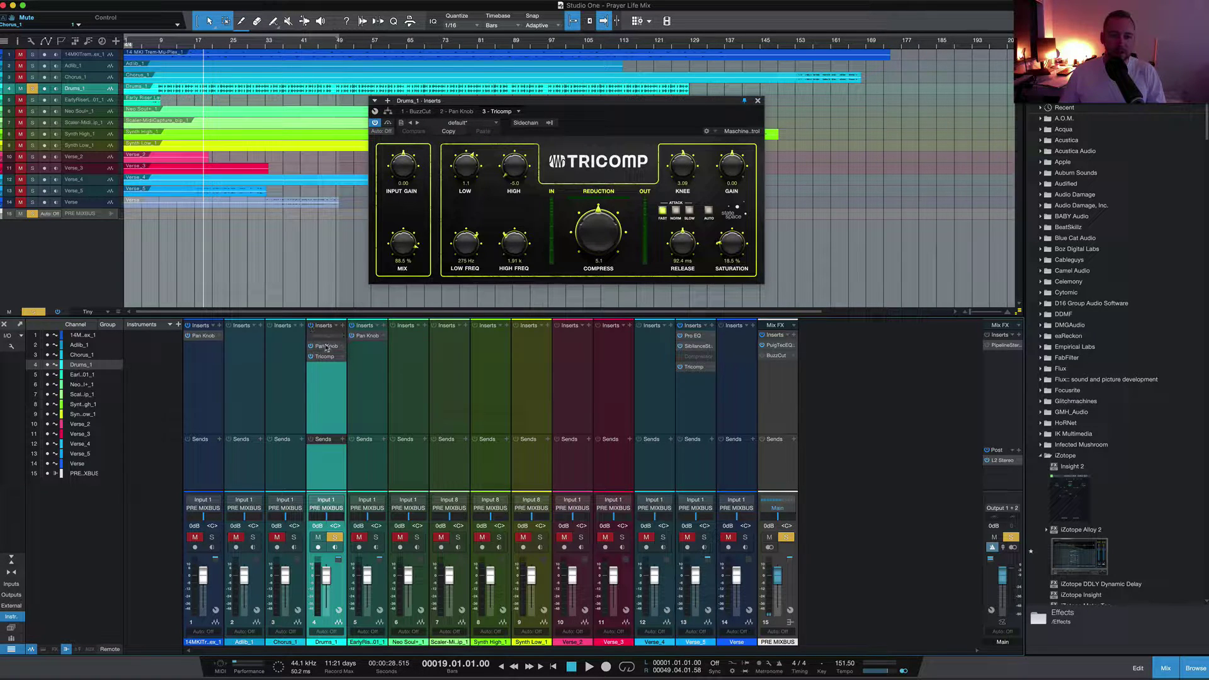
# Step: Open Drums_1's Pan Knob, set its crossover to 1848 Hz, then turn the crossover off and bypass it
pyautogui.click(323, 346)
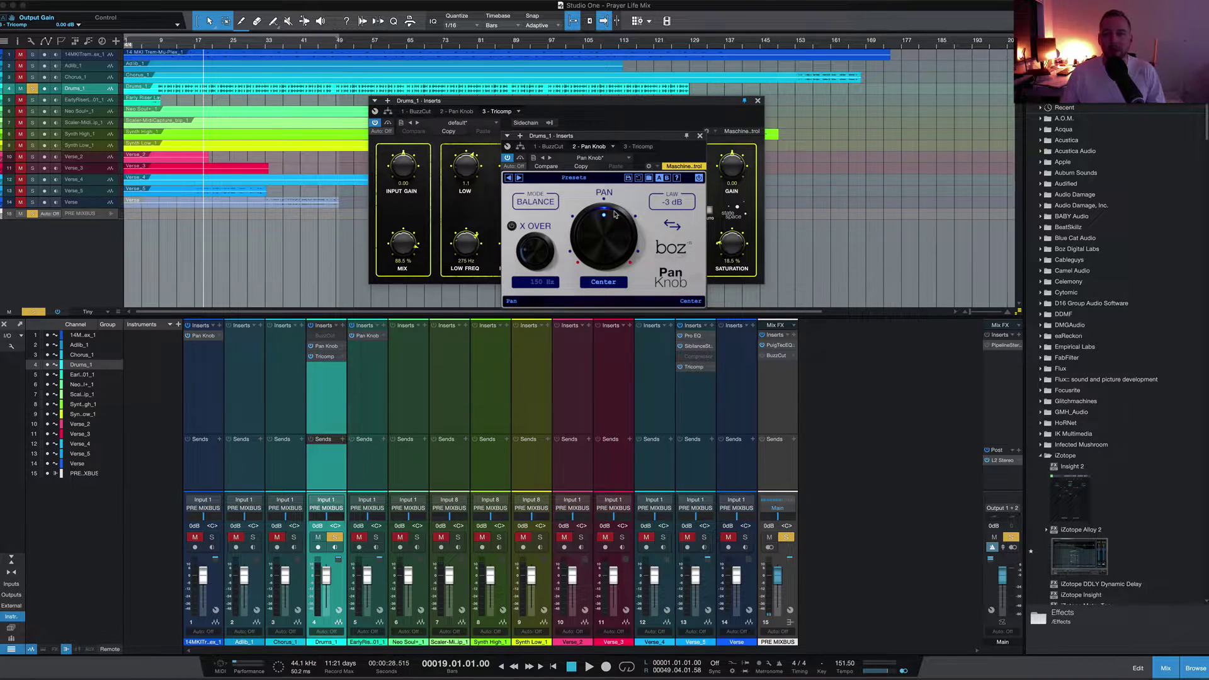
pyautogui.click(512, 226)
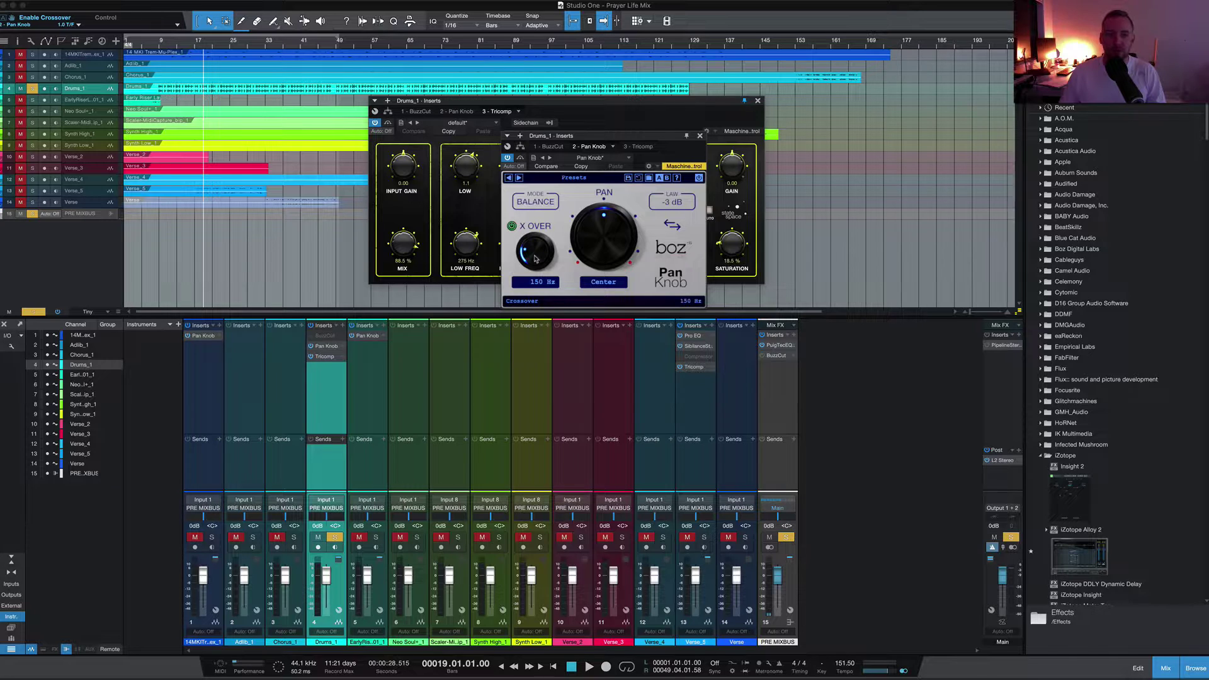
pyautogui.moveTo(534, 258); pyautogui.dragTo(540, 203)
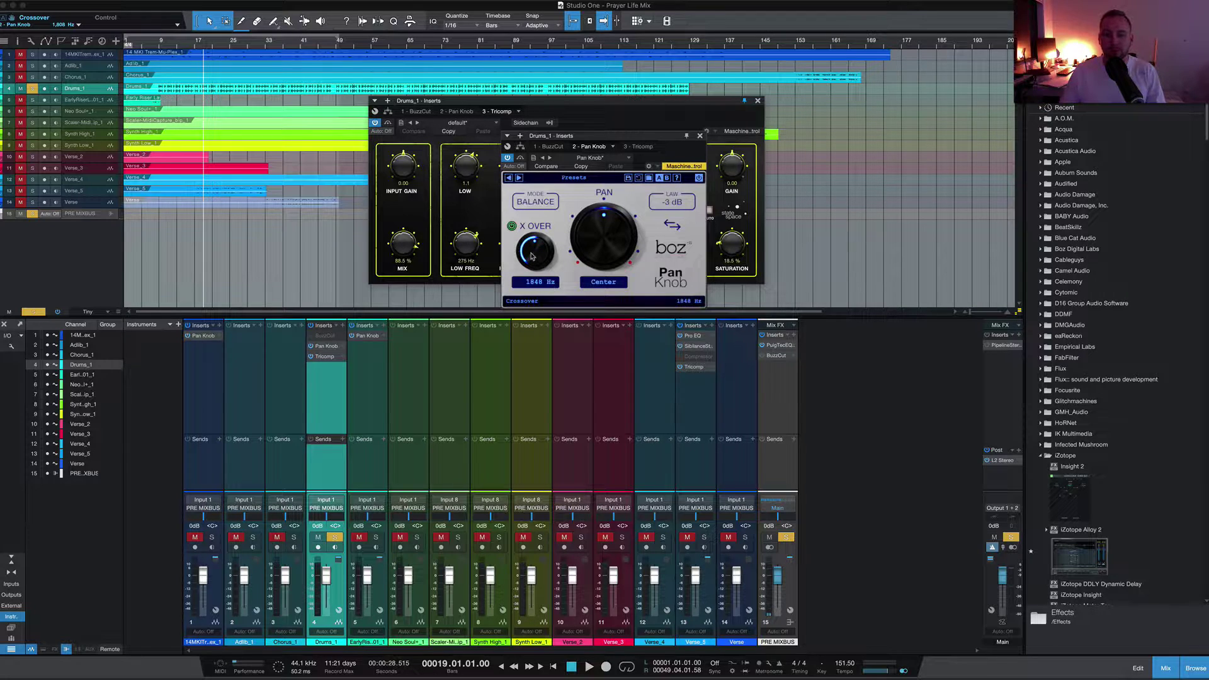
pyautogui.click(511, 227)
pyautogui.click(507, 158)
# Step: Remove the Pan Knob insert from Drums_1, then bypass Tricomp
pyautogui.rightClick(345, 348)
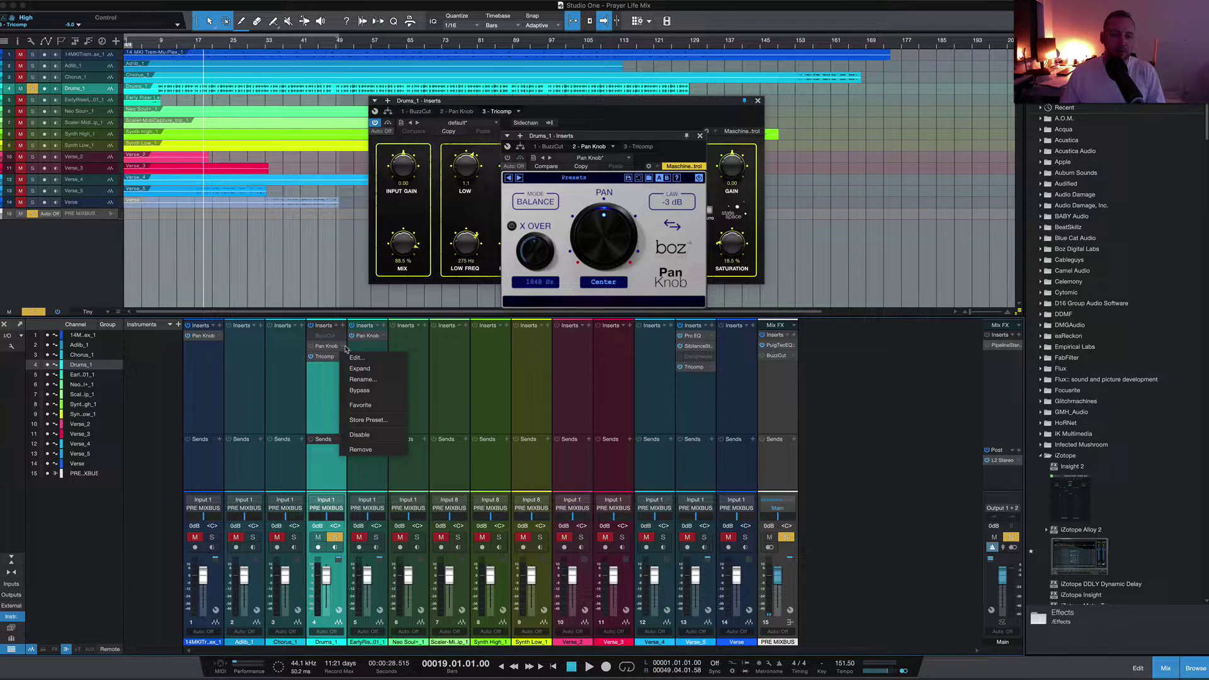
pyautogui.click(360, 449)
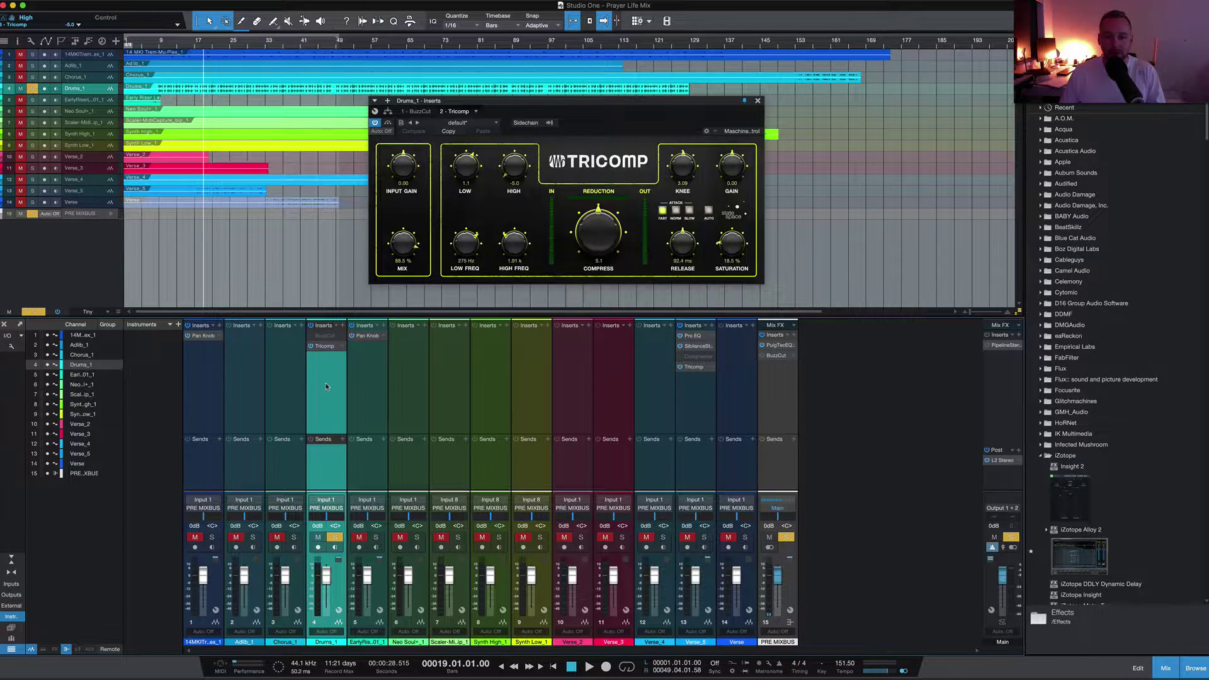
pyautogui.click(311, 347)
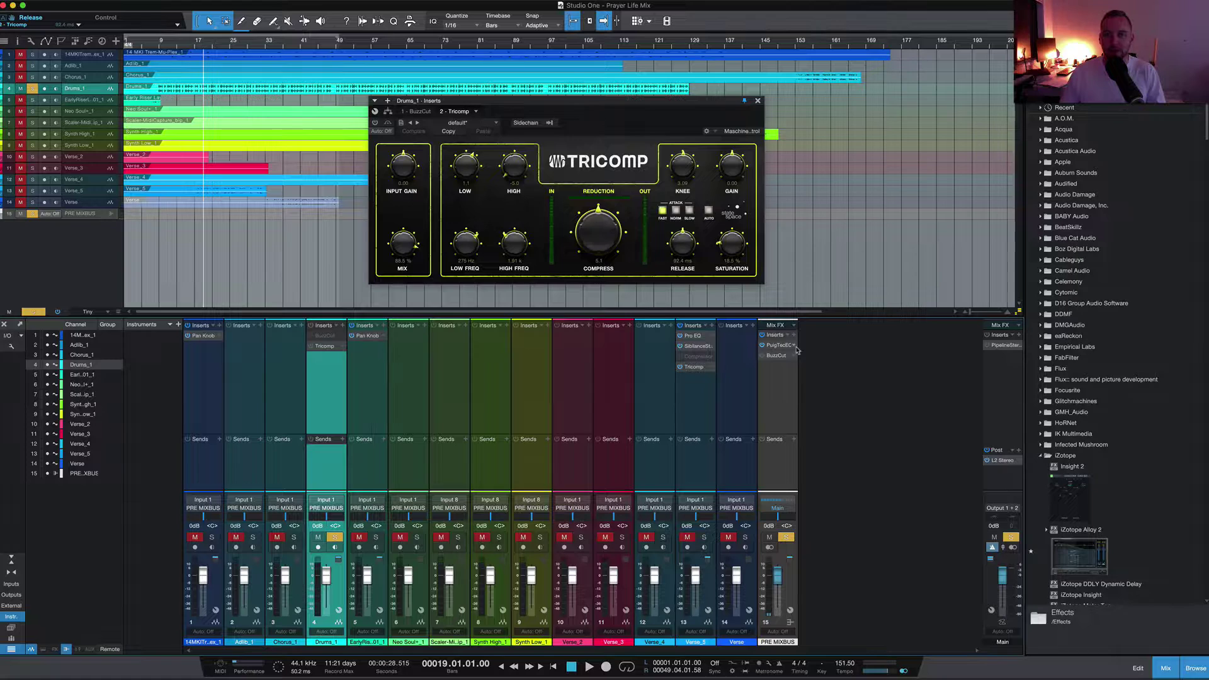
# Step: Play the uncompressed drums, clear all solos for the full mix, then re-enable Tricomp
pyautogui.press('space')
pyautogui.click(786, 537)
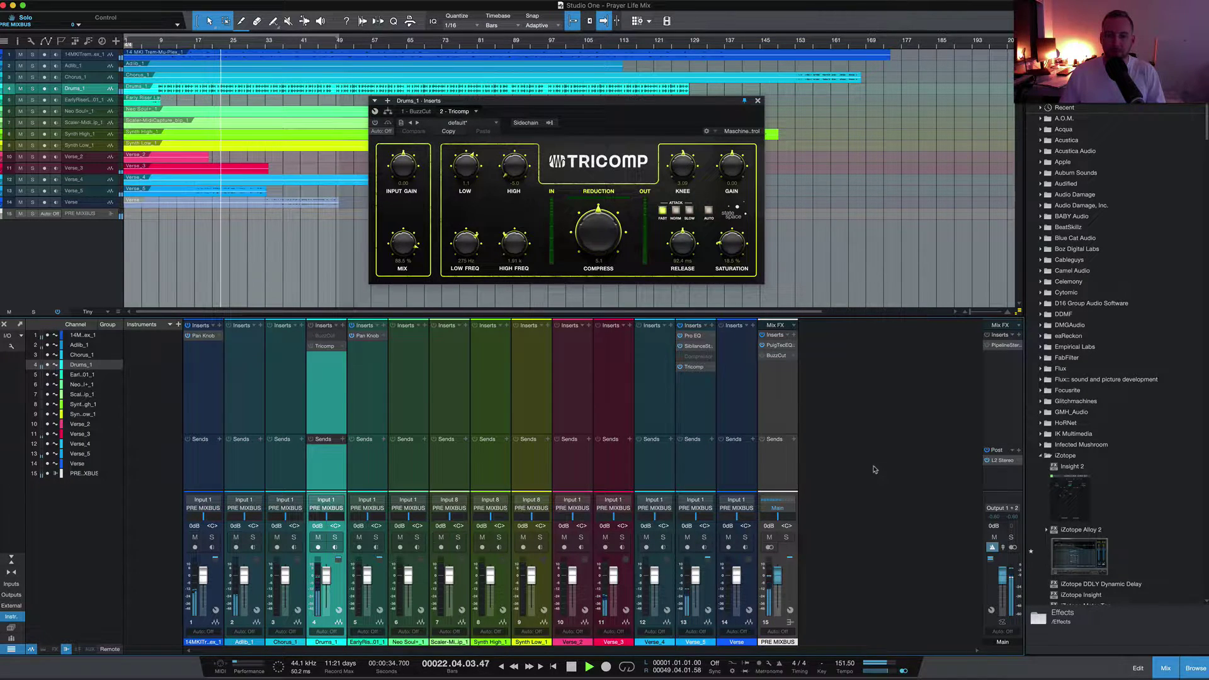
pyautogui.click(375, 124)
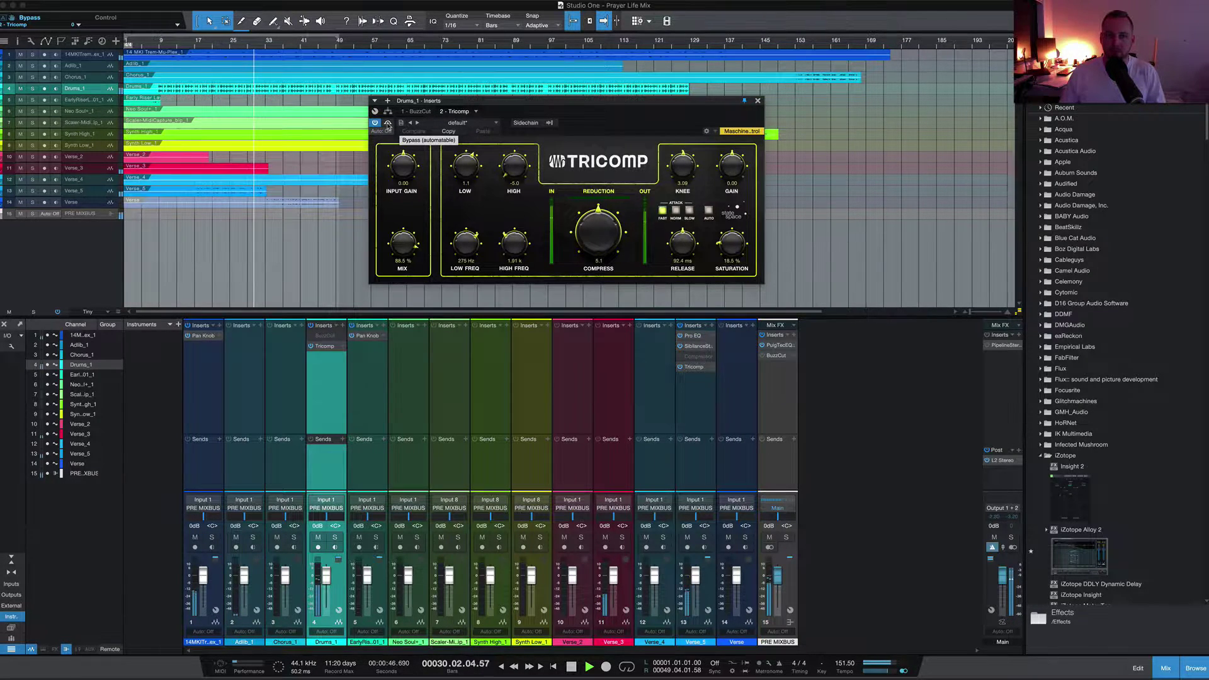
# Step: Stop the transport so playback returns to bar 19
pyautogui.press('space')
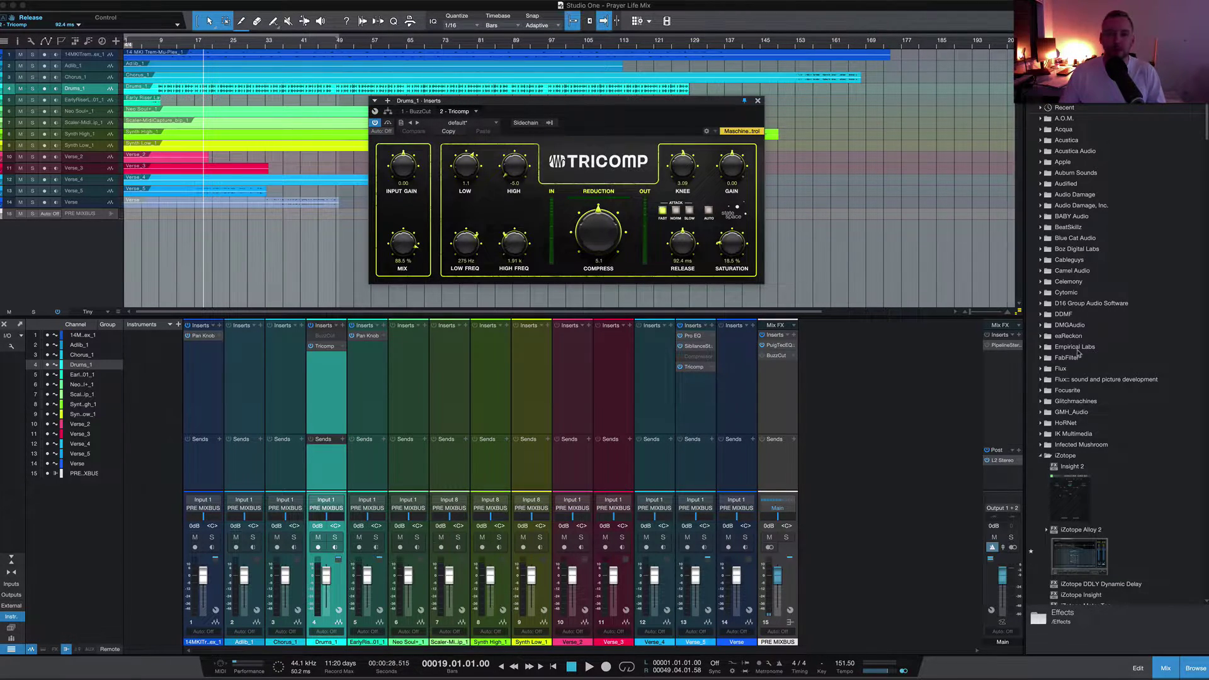
# Step: Insert Spectrum Meter from the iZotope effects folder onto Drums_1 after Tricomp
pyautogui.scroll(-15, 1079, 354)
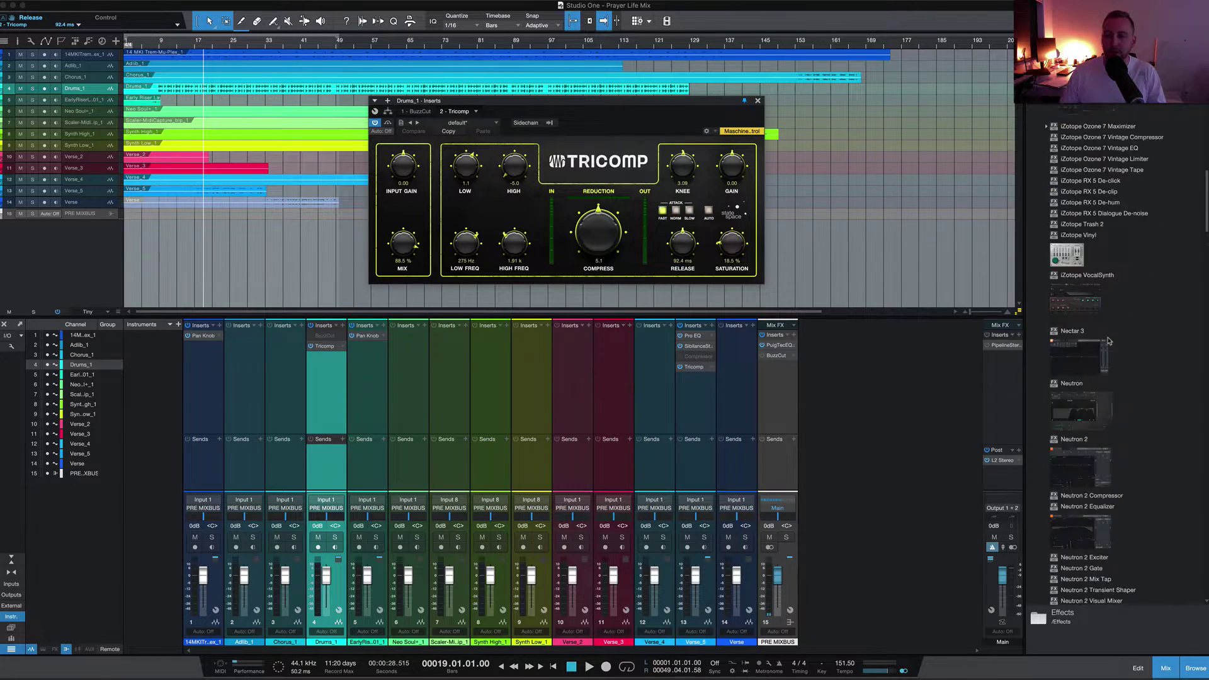
pyautogui.scroll(15, 1109, 341)
pyautogui.click(1040, 455)
pyautogui.scroll(-10, 1084, 378)
pyautogui.scroll(-10, 1088, 432)
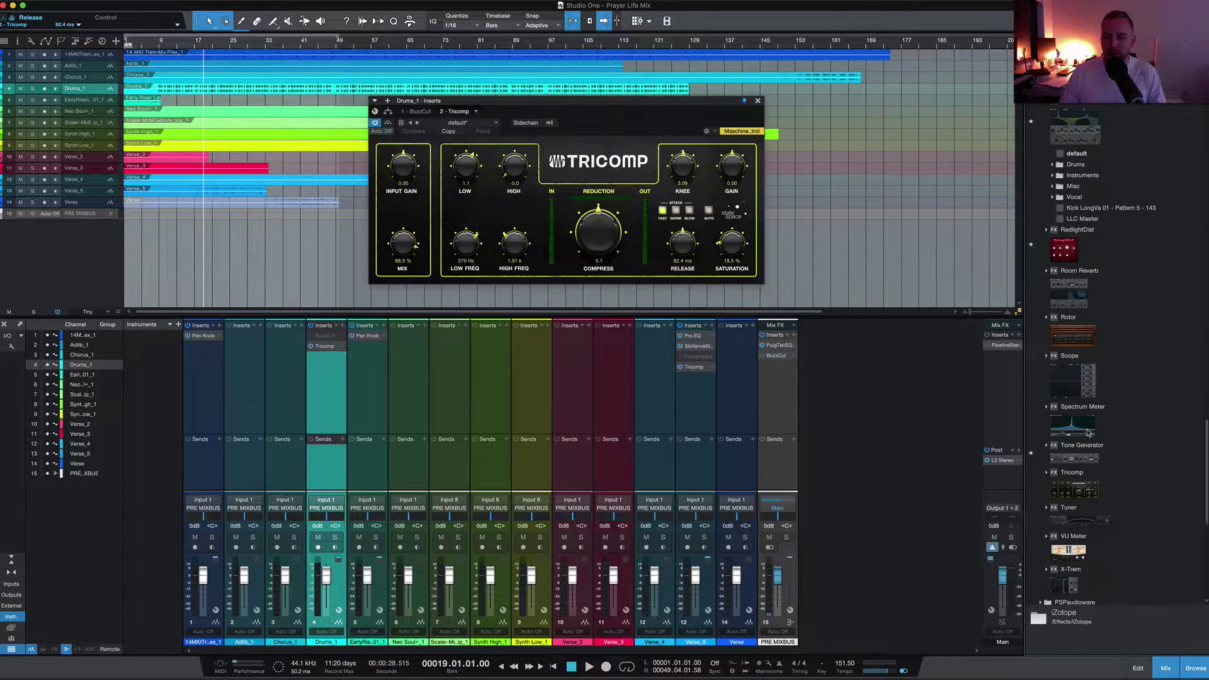
pyautogui.click(1088, 431)
pyautogui.moveTo(1077, 421); pyautogui.dragTo(325, 357)
# Step: Enlarge the Spectrum Meter window and place it beneath the Tricomp window
pyautogui.moveTo(806, 136); pyautogui.dragTo(762, 108)
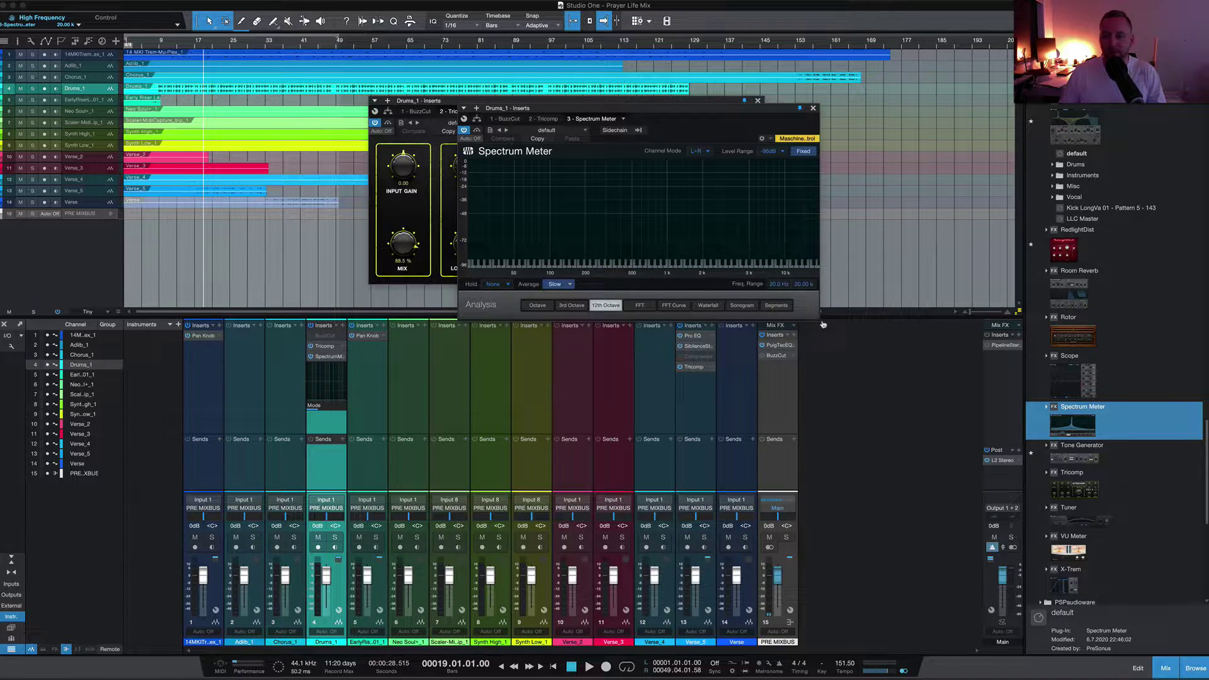
pyautogui.moveTo(829, 329); pyautogui.dragTo(890, 365)
pyautogui.moveTo(681, 113); pyautogui.dragTo(580, 295)
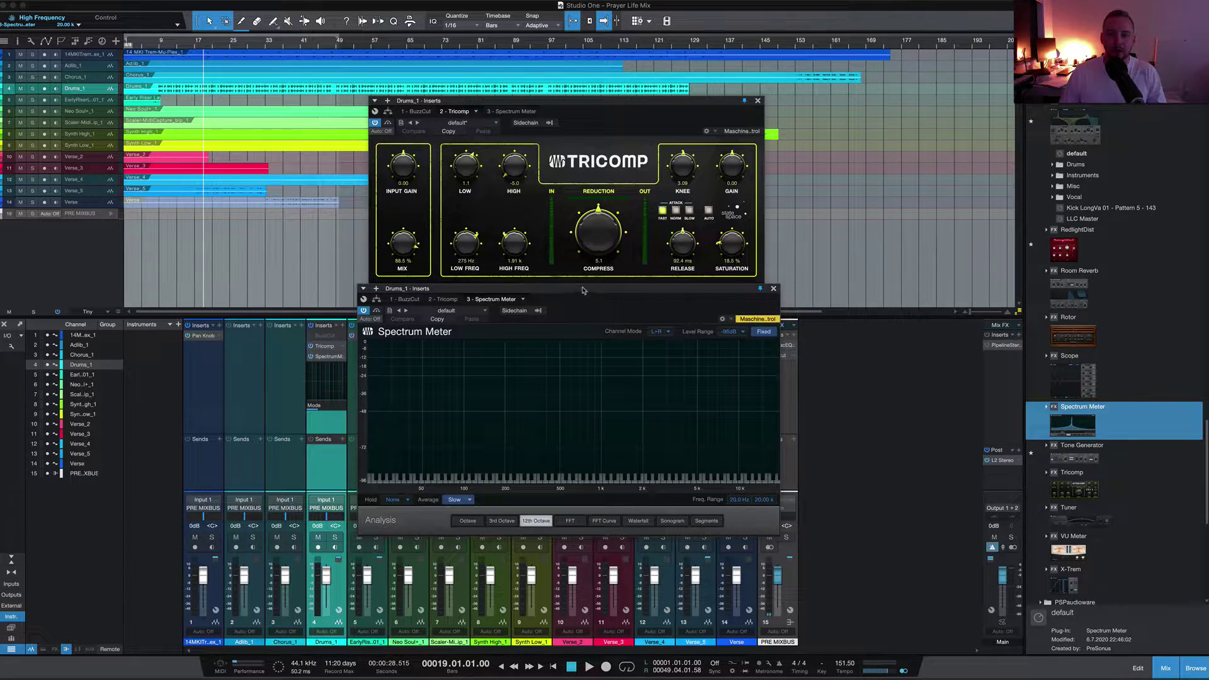
pyautogui.click(311, 347)
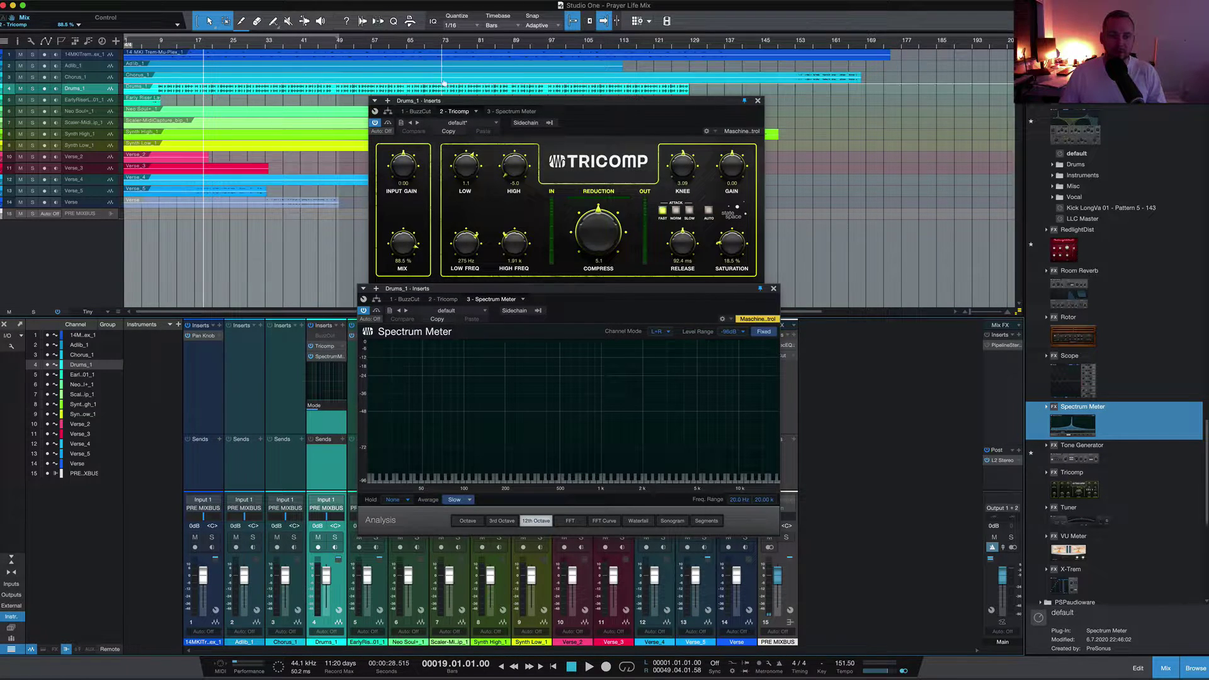
# Step: Bypass Tricomp, play the drums, then re-engage Tricomp to compare on the Spectrum Meter
pyautogui.click(388, 122)
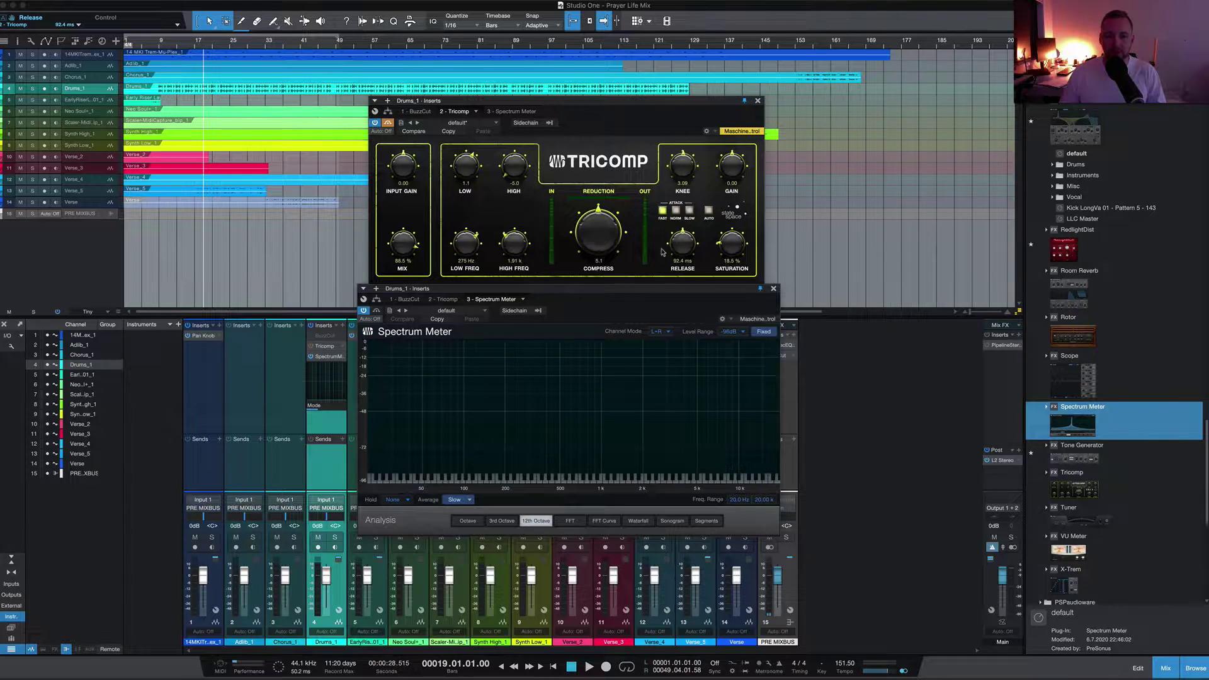
pyautogui.press('space')
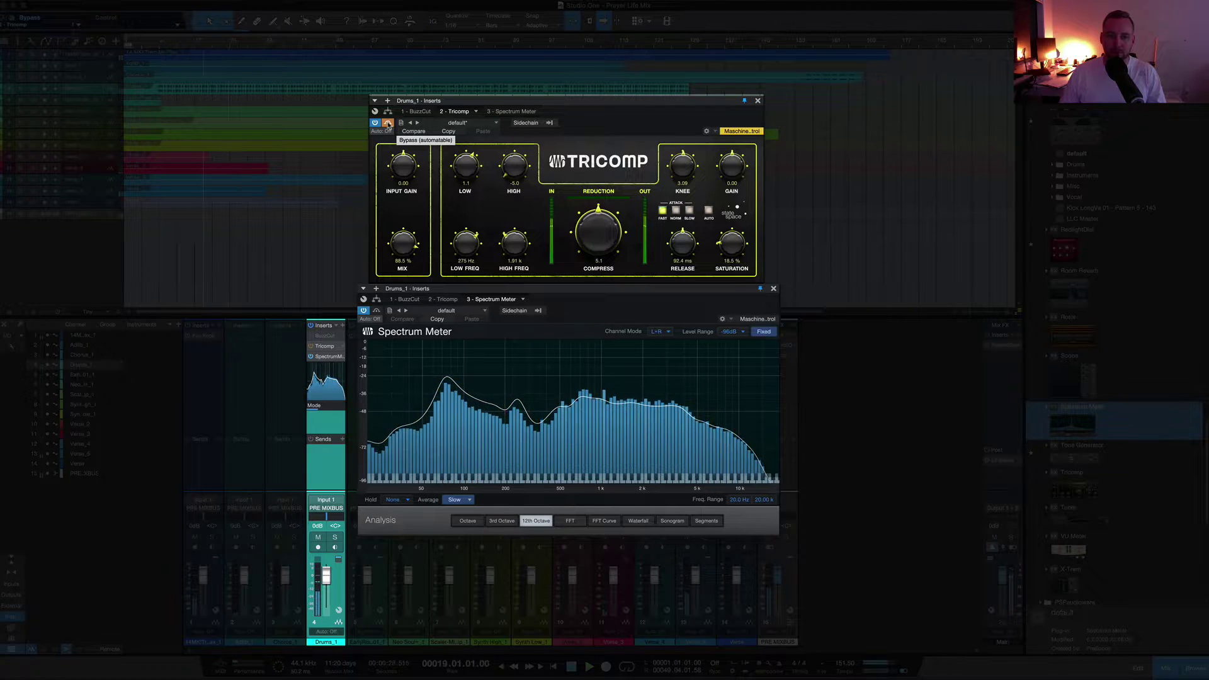
pyautogui.click(388, 124)
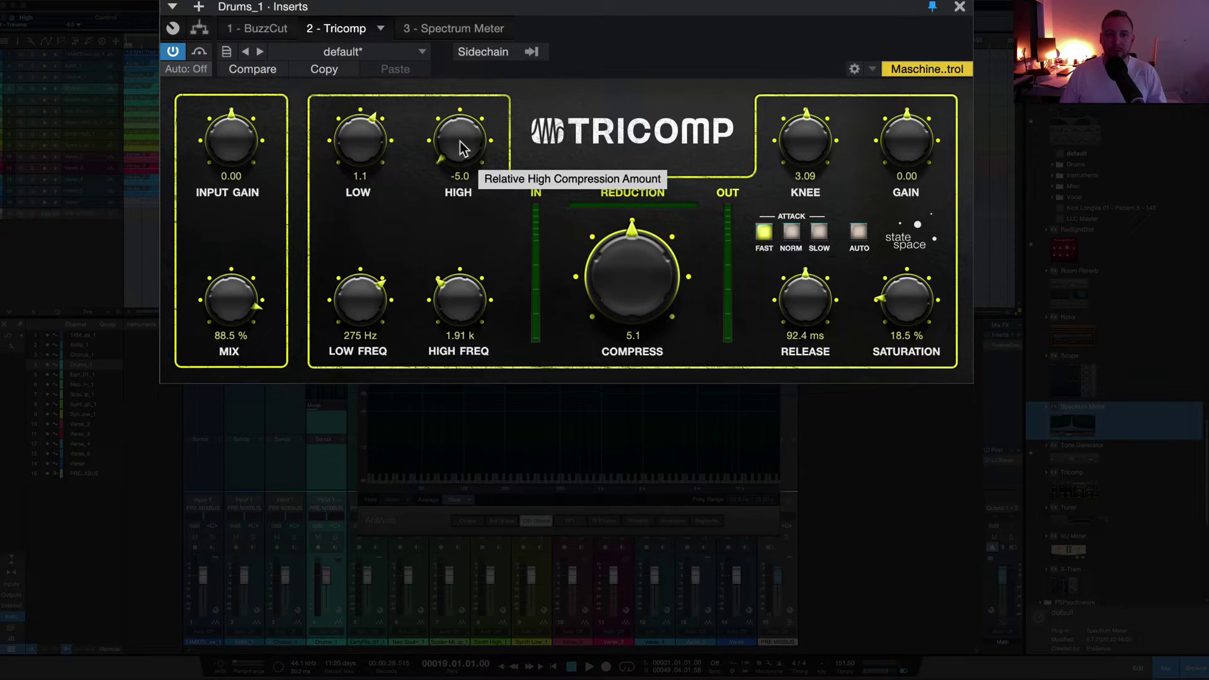
# Step: Zero Tricomp's LOW and HIGH, start playback, then set LOW back to 1.1 and HIGH to -5.0
pyautogui.doubleClick(368, 145)
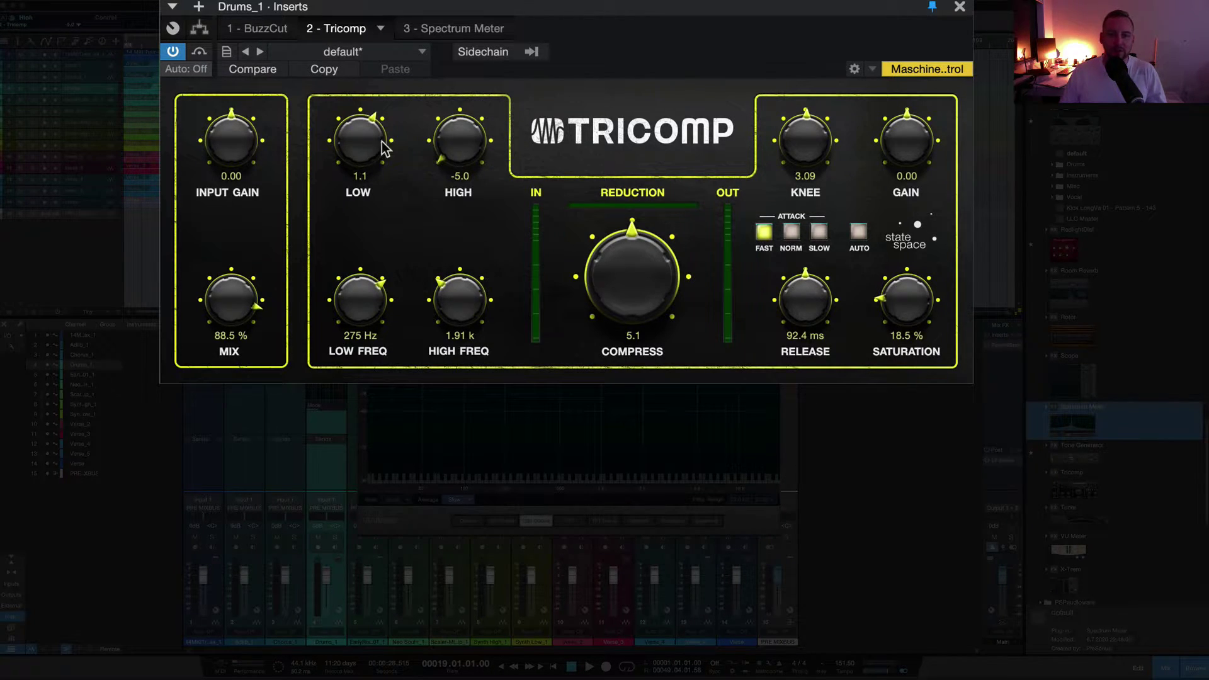
pyautogui.doubleClick(456, 144)
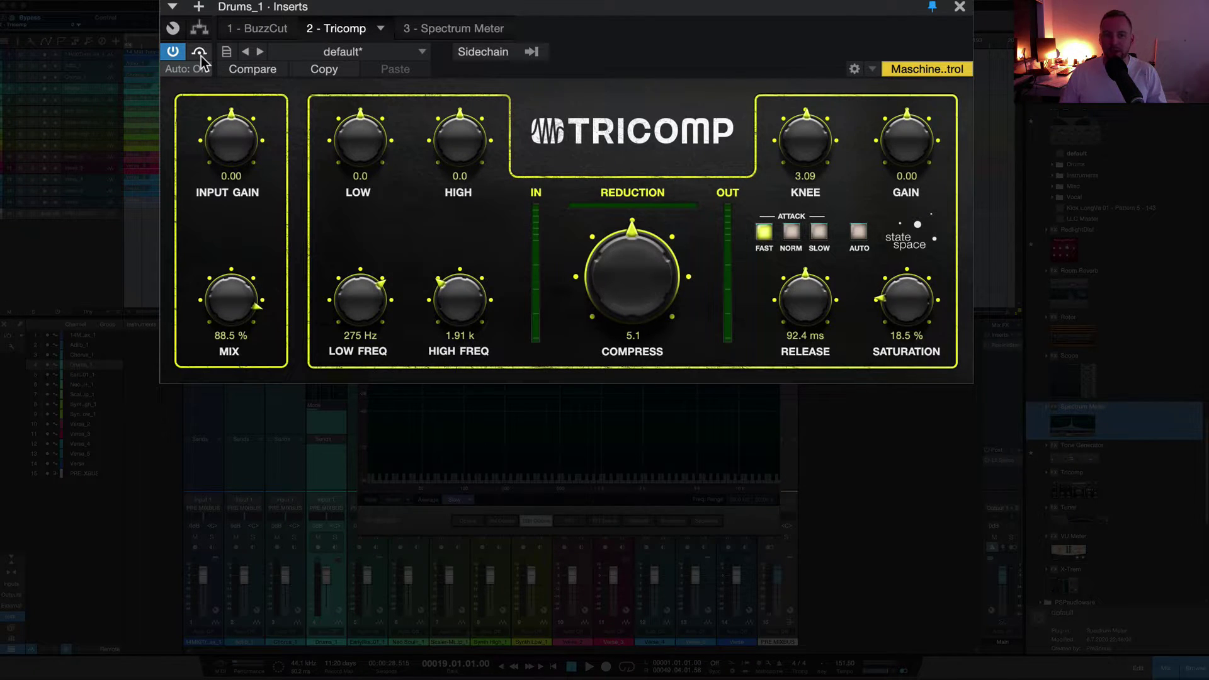
pyautogui.press('space')
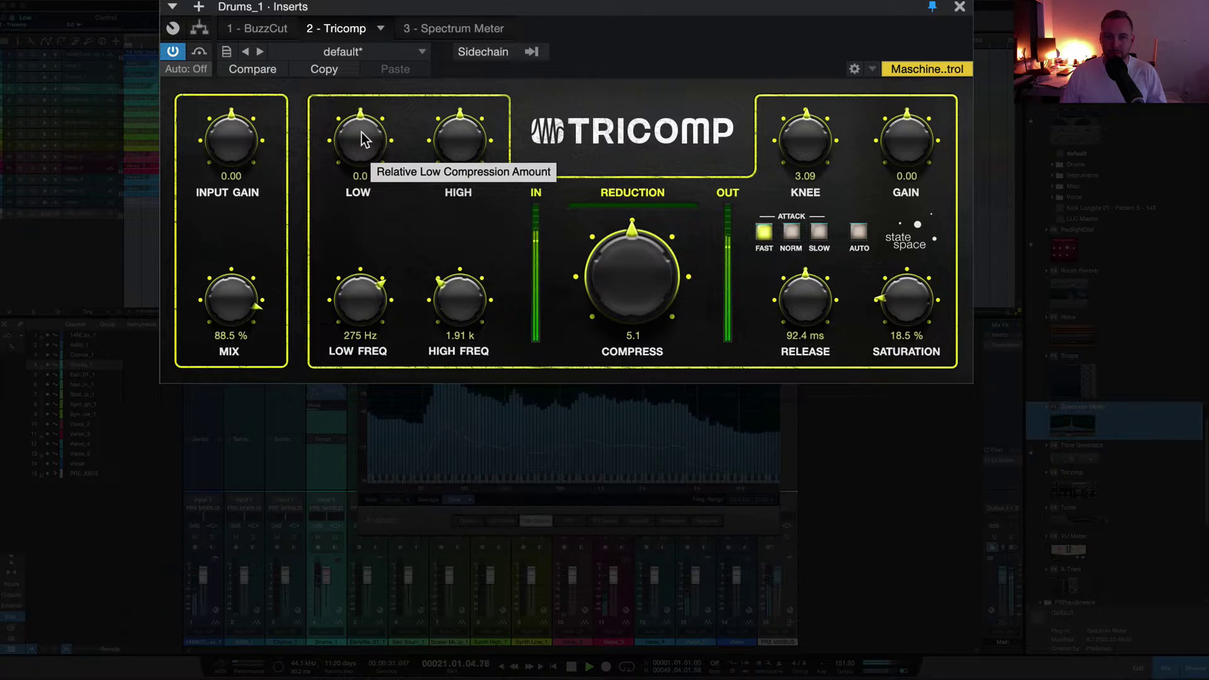
pyautogui.moveTo(362, 132); pyautogui.dragTo(361, 123)
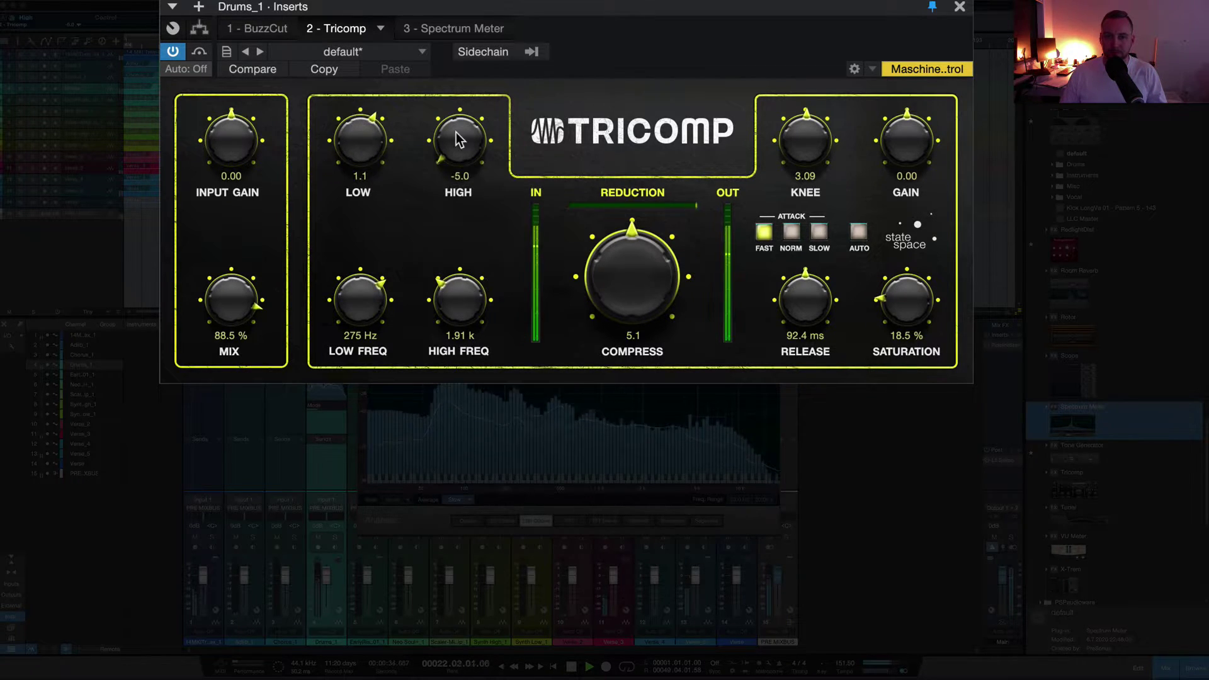
pyautogui.moveTo(456, 132); pyautogui.dragTo(456, 164)
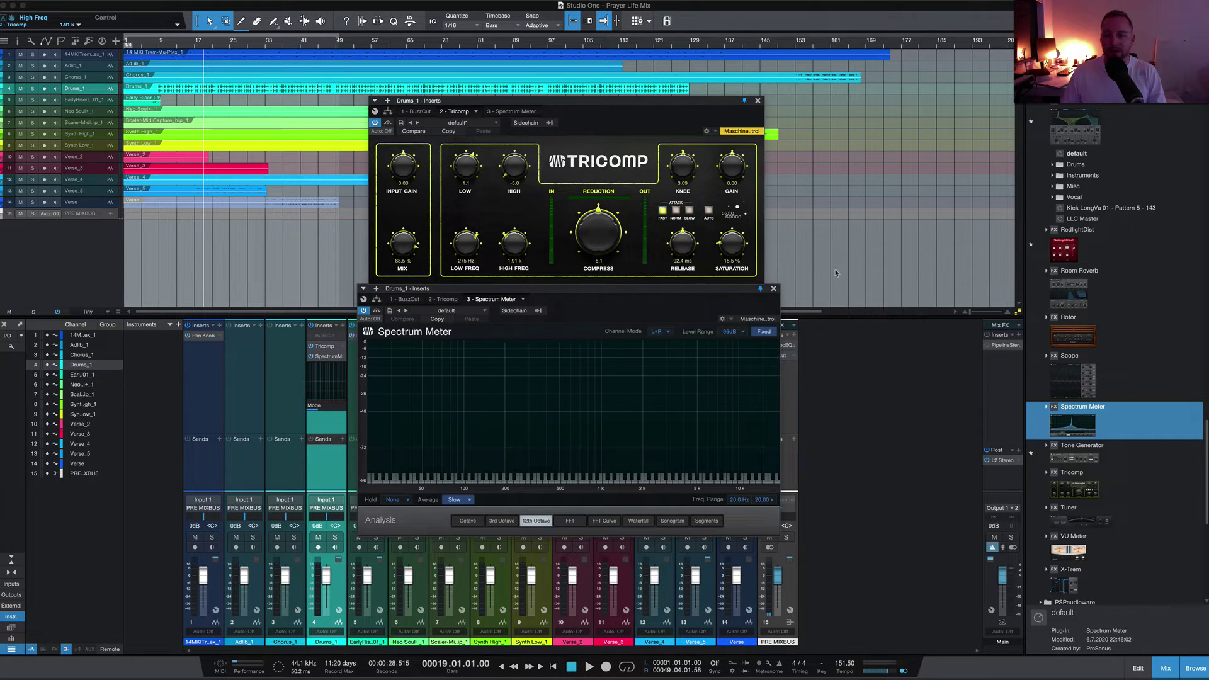
# Step: Close the Spectrum Meter and Tricomp windows, then insert Pro EQ² as Drums_1's fourth effect
pyautogui.click(774, 289)
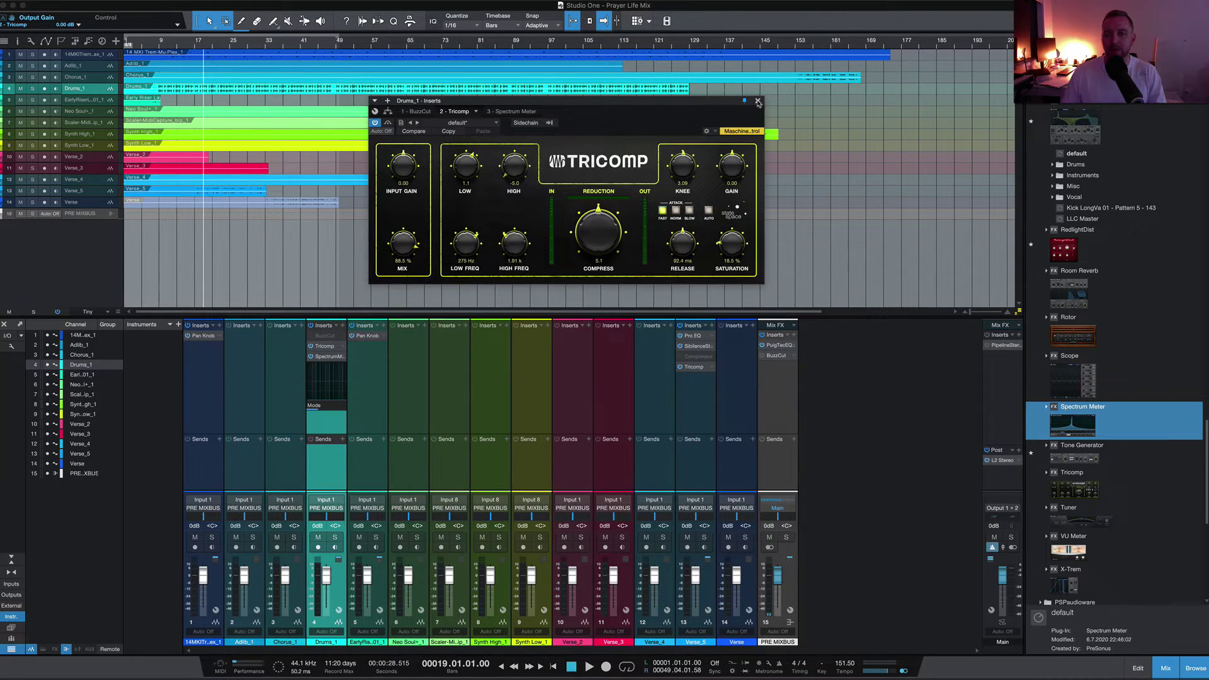
pyautogui.click(758, 101)
pyautogui.moveTo(1069, 125); pyautogui.dragTo(334, 421)
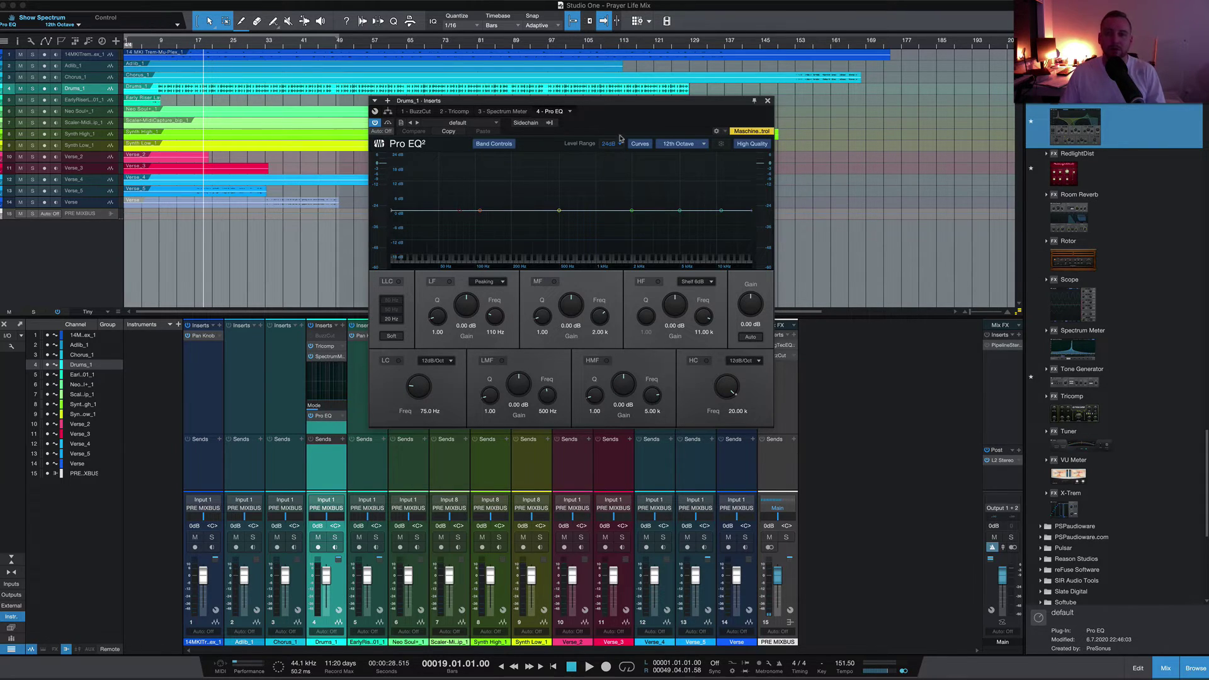
# Step: Close the Pro EQ² window and reopen the Tricomp editor from Drums_1's inserts
pyautogui.click(768, 101)
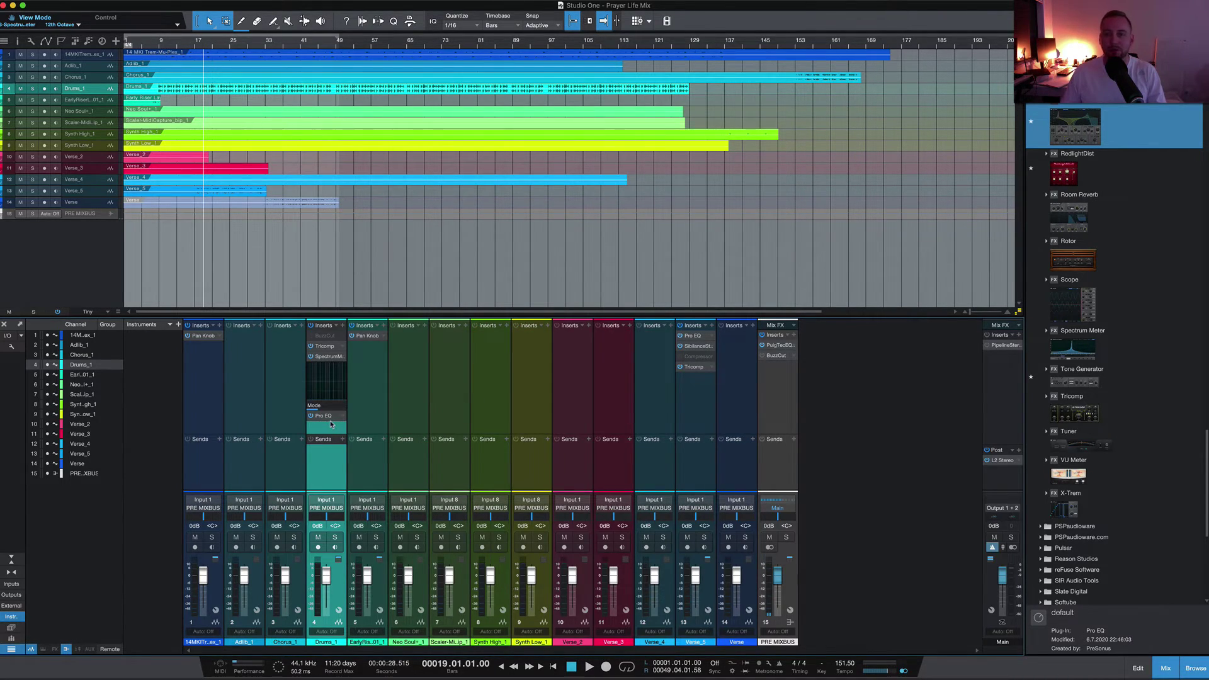
pyautogui.click(325, 346)
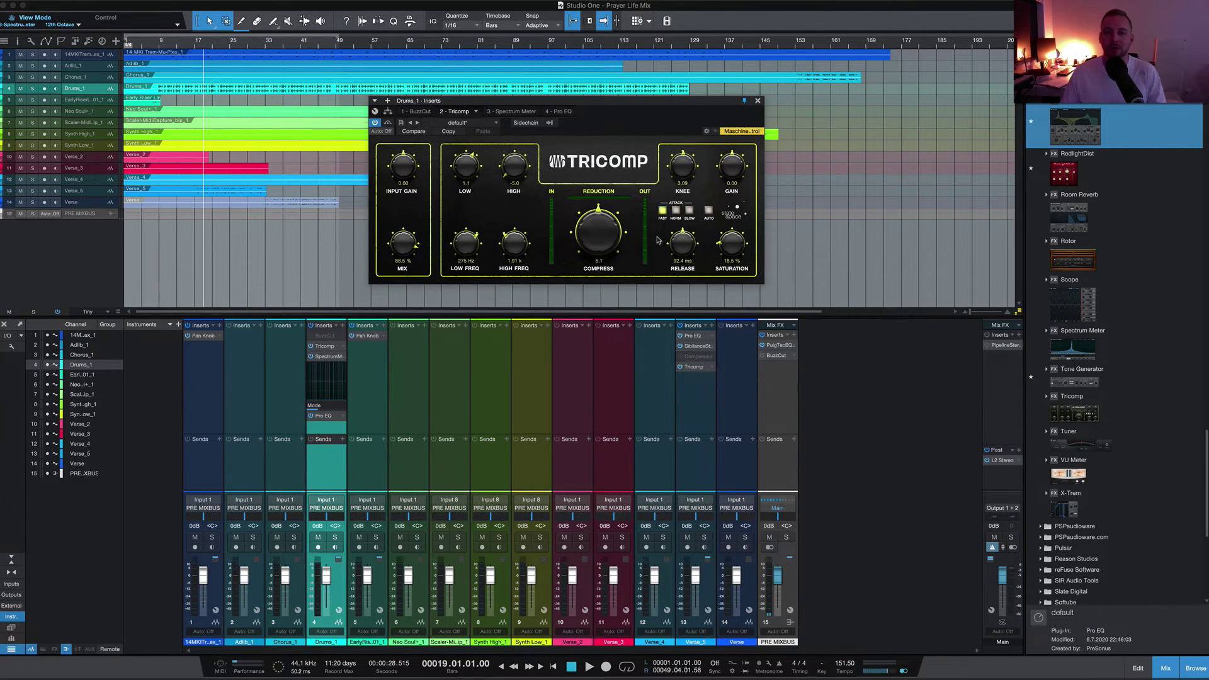